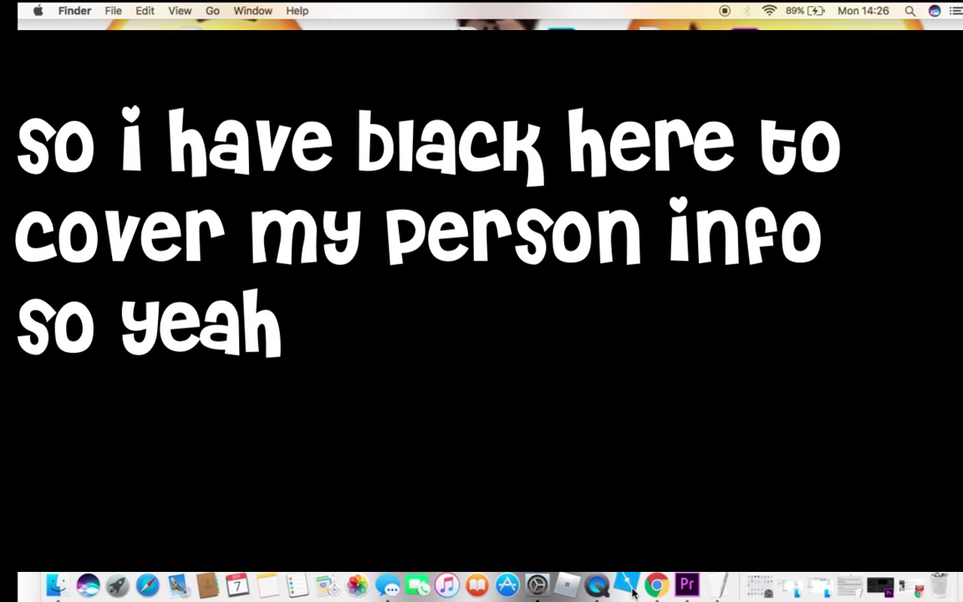
Launch Roblox Studio from the Dock to reach its template start page.
click(633, 591)
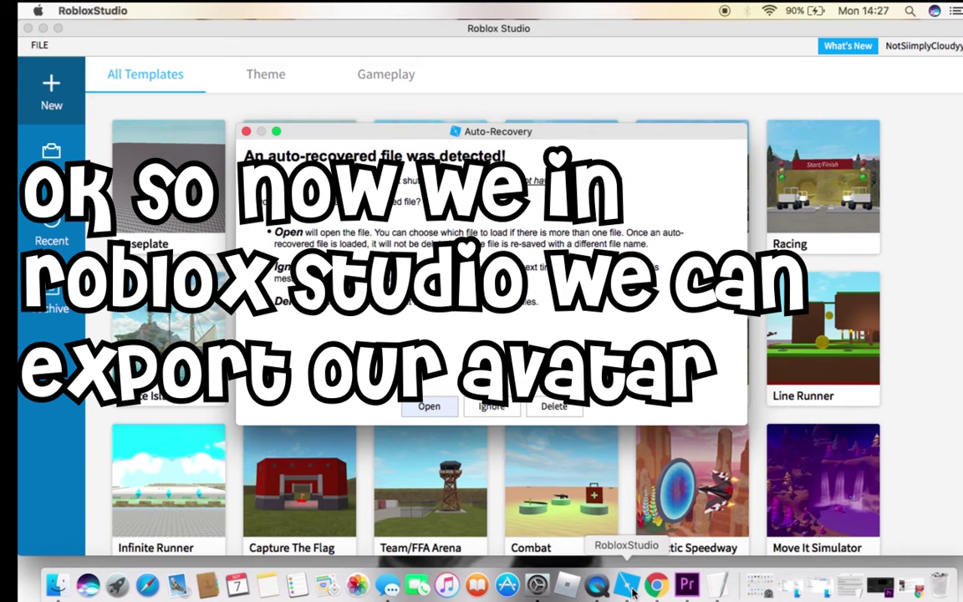
Ignore Auto-Recovery, open a Baseplate place, and spawn your avatar at the origin via Load Character.
click(496, 408)
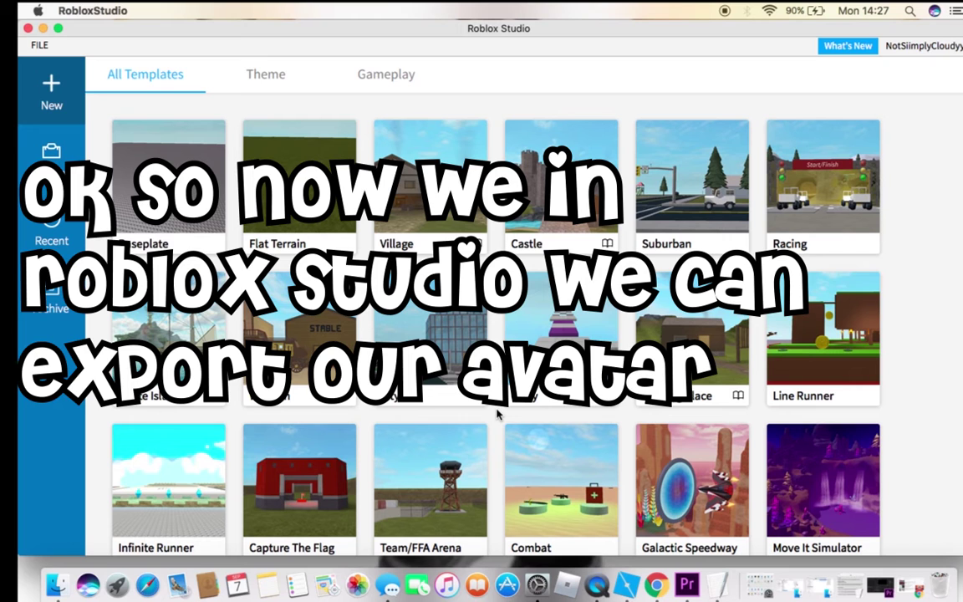
click(165, 159)
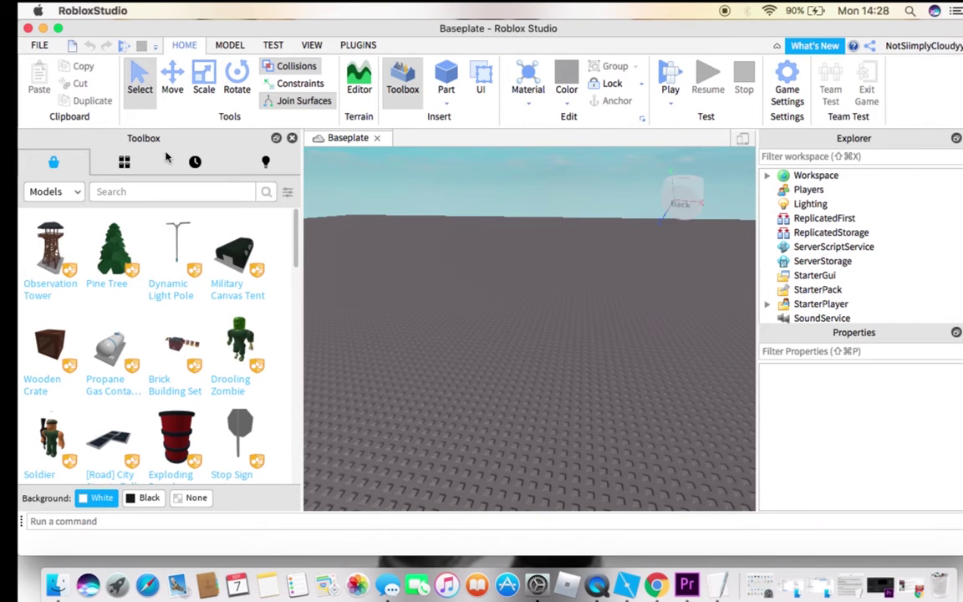
click(357, 44)
click(150, 84)
double_click(435, 386)
text(NotSlimplyCloudyy)
click(381, 410)
click(405, 433)
click(506, 216)
right_click(853, 189)
click(846, 539)
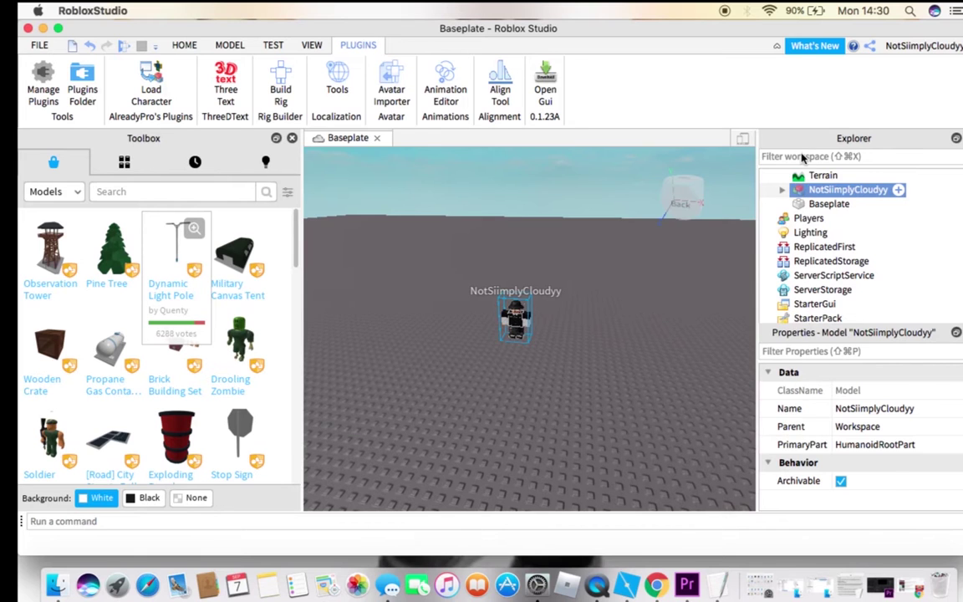
Delete the avatar and insert the Star gaze apartment model from the Toolbox, filtered by creator.
click(502, 393)
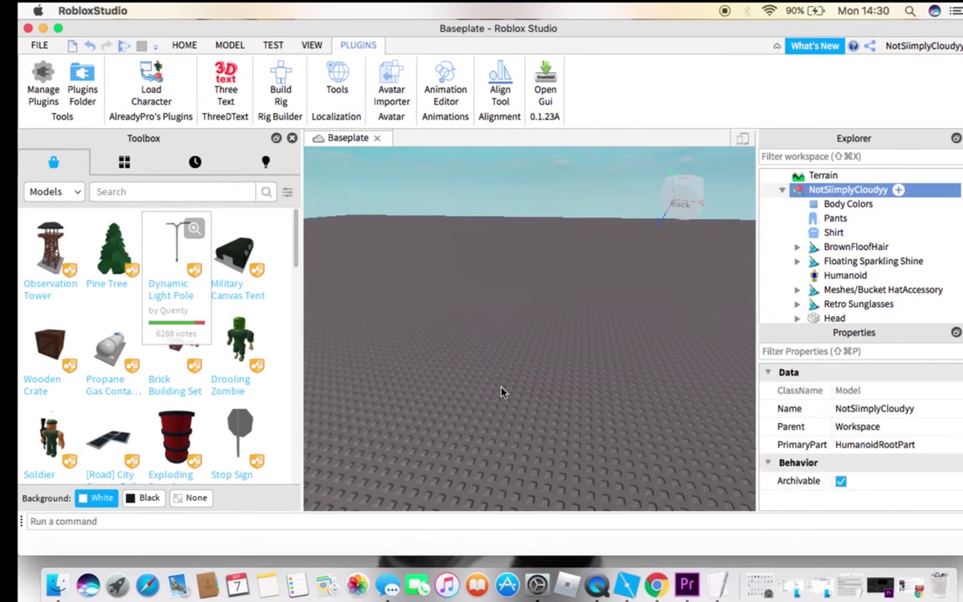
key(Delete)
click(287, 191)
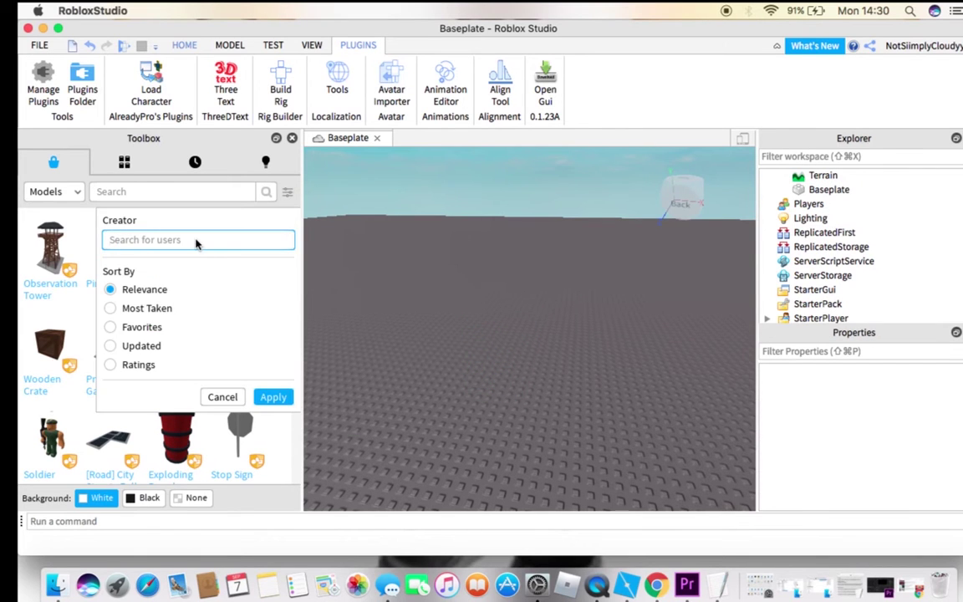
text(fairyjhull)
click(259, 397)
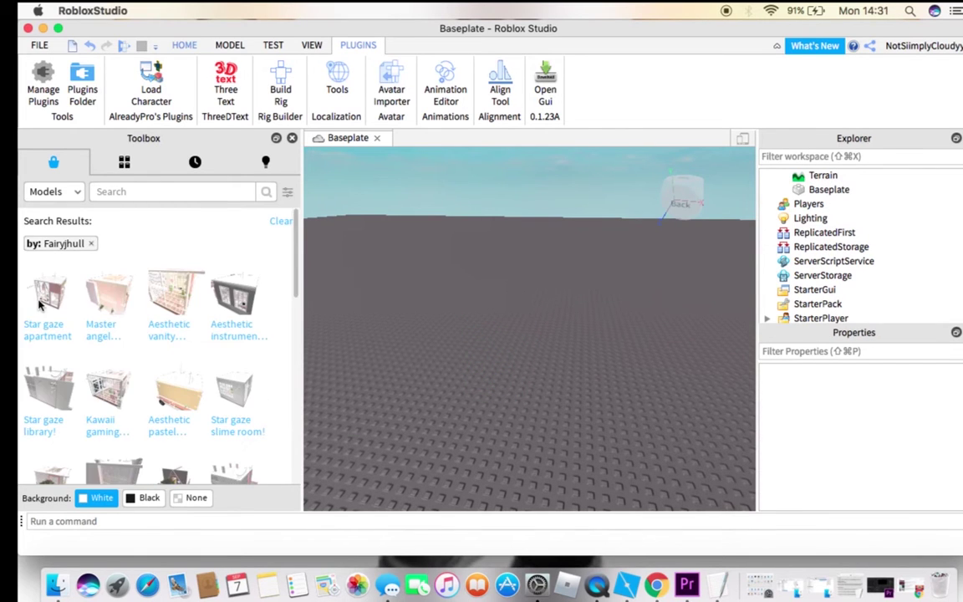
click(39, 305)
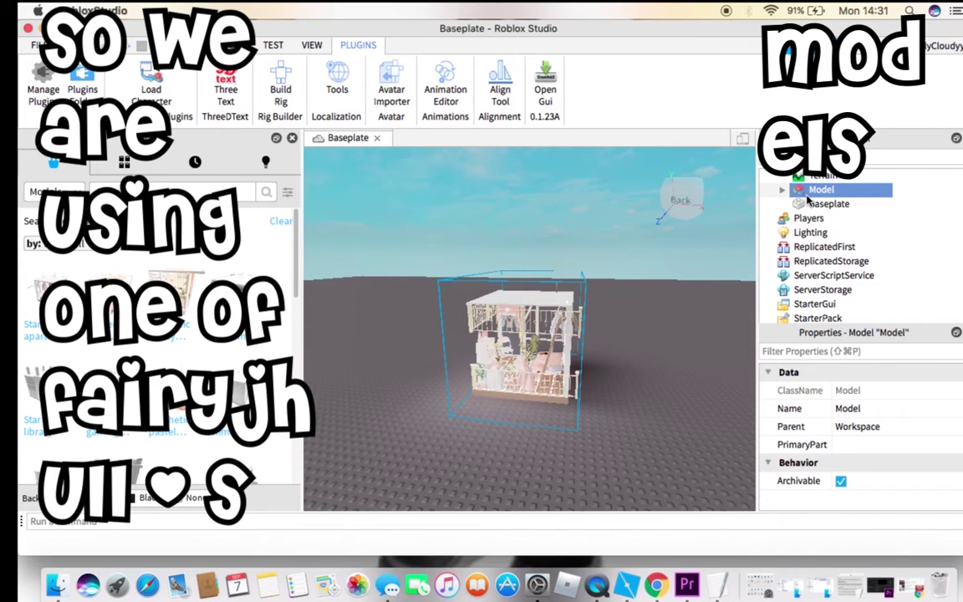
Export the inserted model as 'model xx' and close the place.
right_click(808, 200)
click(876, 450)
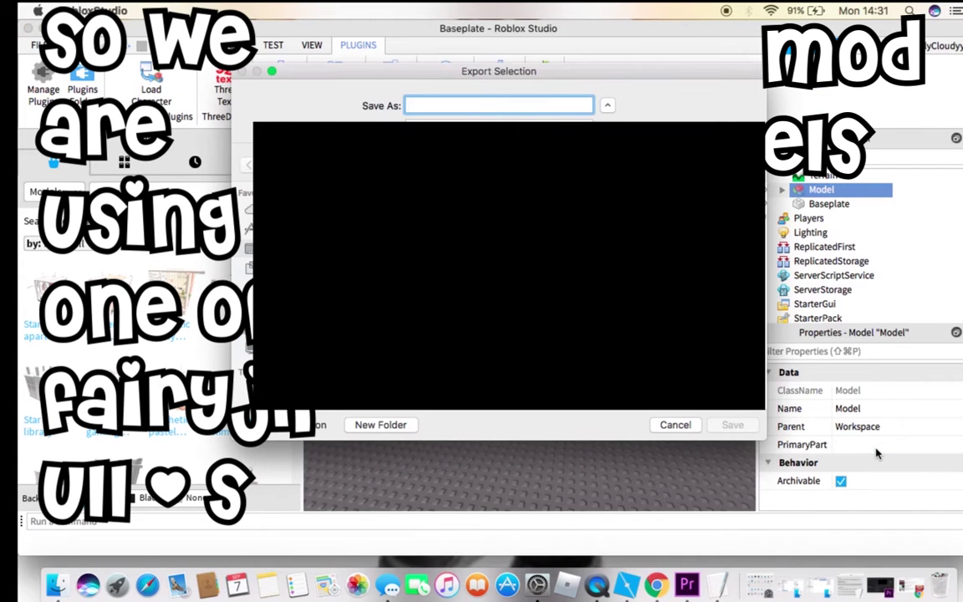
text(model xx)
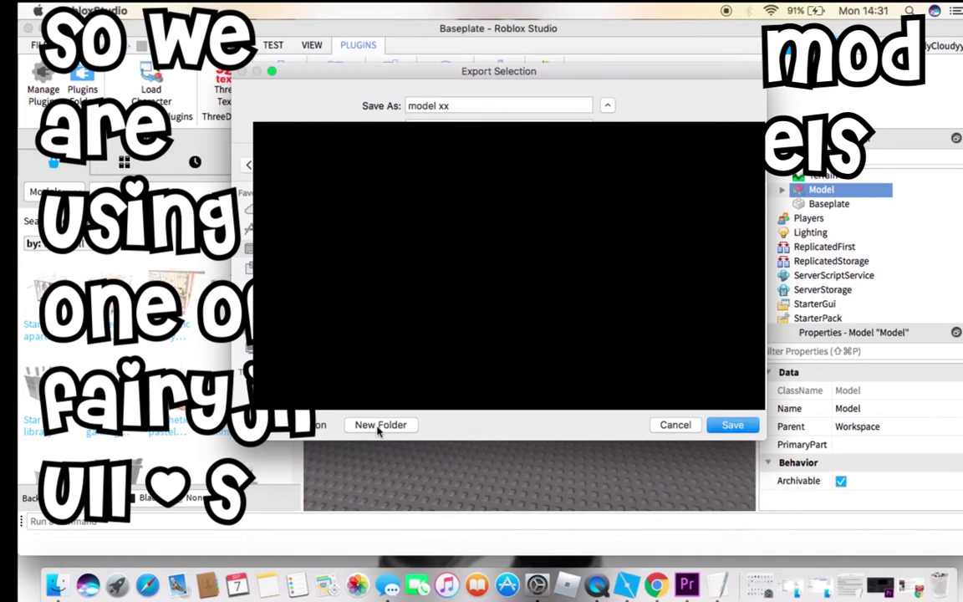
click(378, 426)
key(Escape)
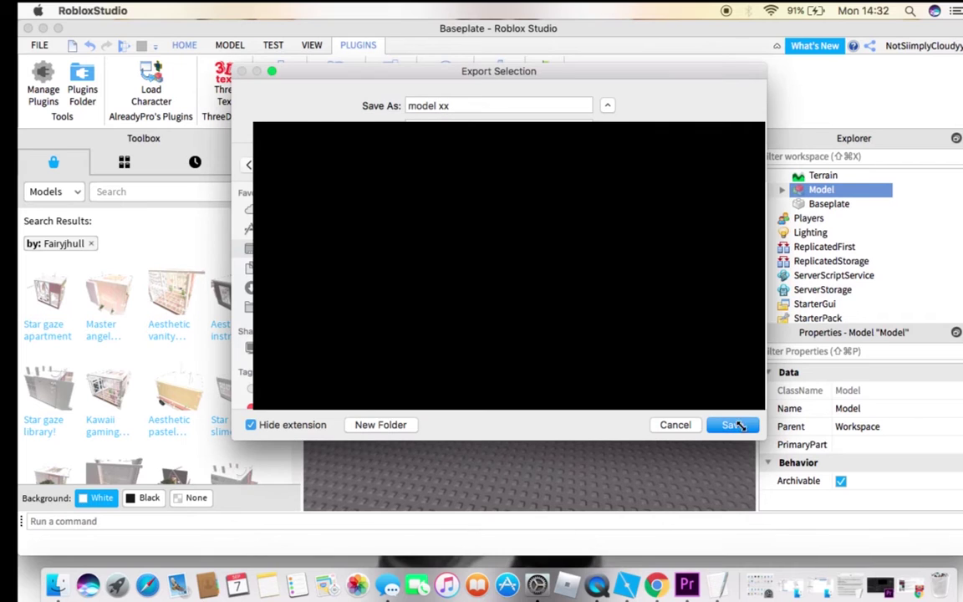
click(744, 427)
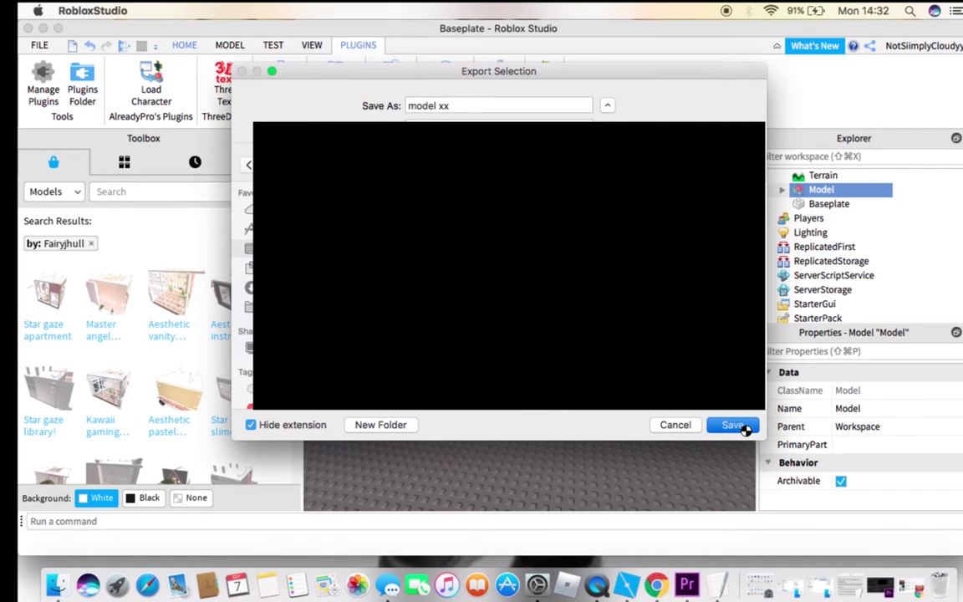
click(26, 27)
Close Roblox Studio without saving and return Blender's viewport to the front view of the avatar.
click(518, 308)
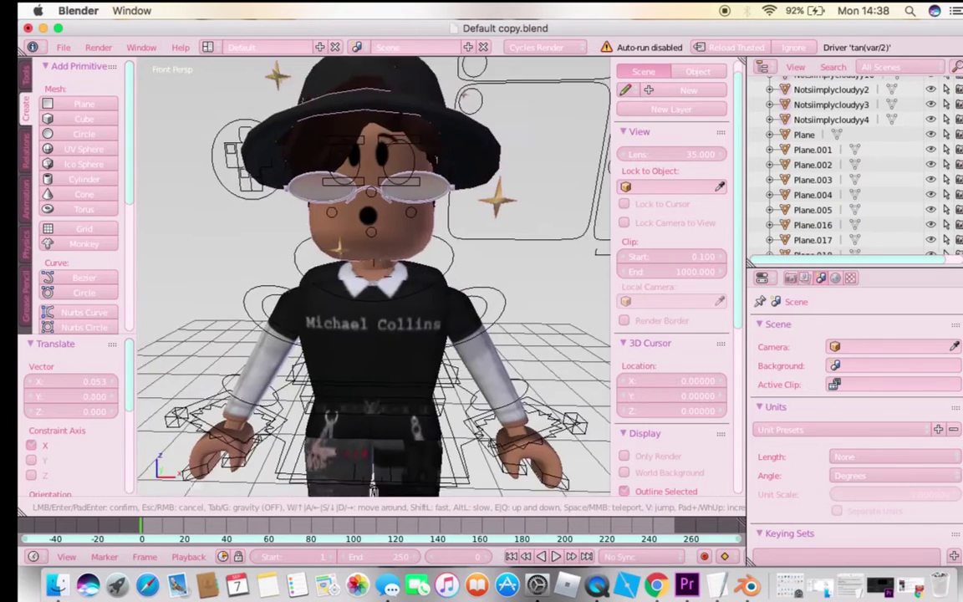
key(Escape)
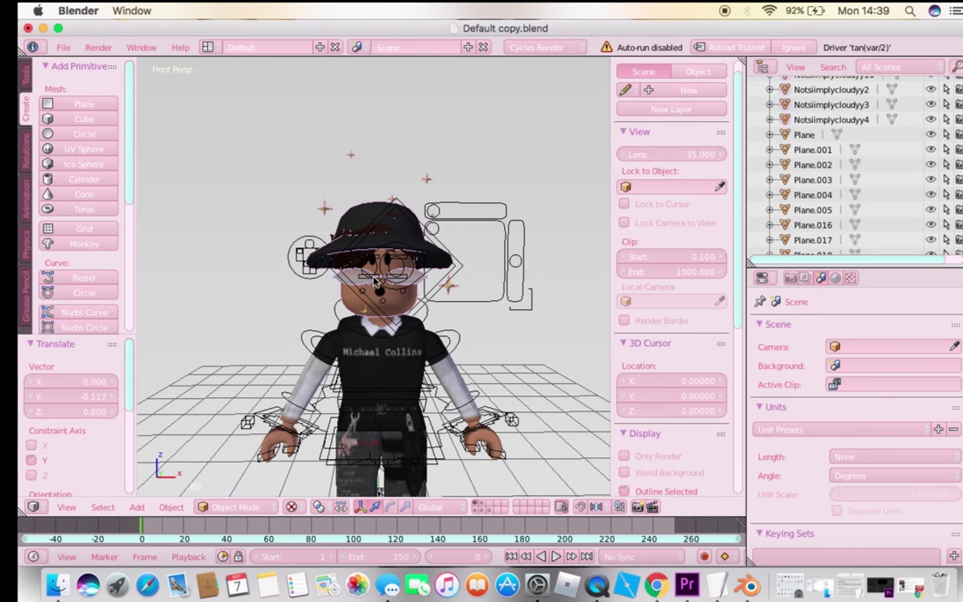
In Pose Mode, raise one arm, tilt its hand, and twist the avatar's upper body.
key(ctrl+Tab)
drag(439, 351, 483, 339)
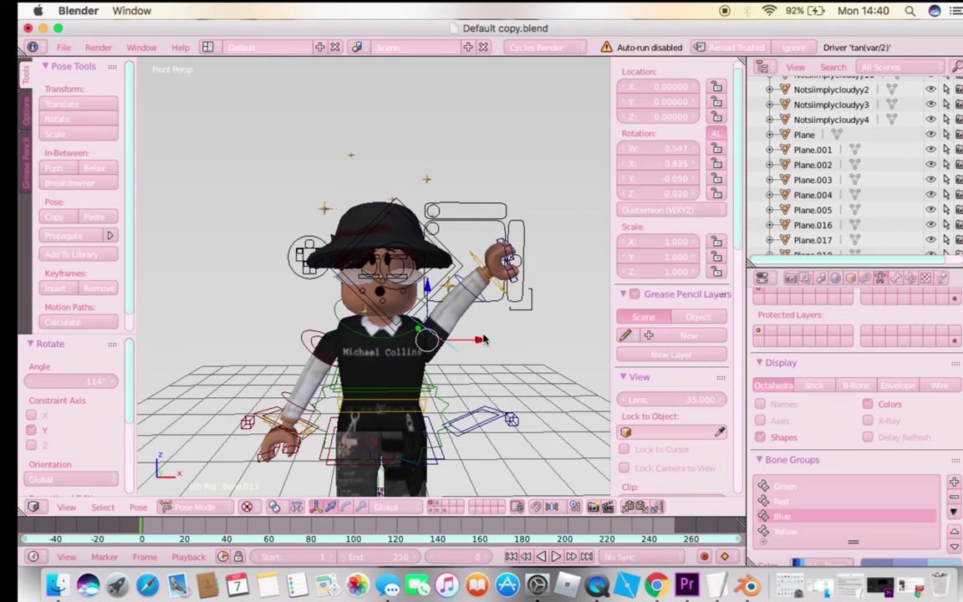
right_click(500, 261)
drag(498, 251, 485, 227)
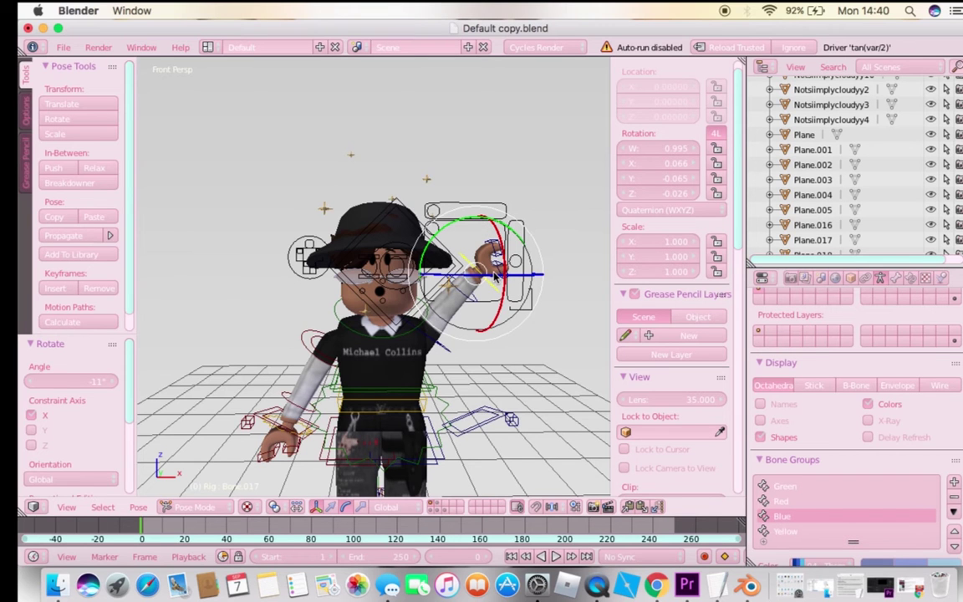
right_click(446, 358)
drag(446, 358, 252, 220)
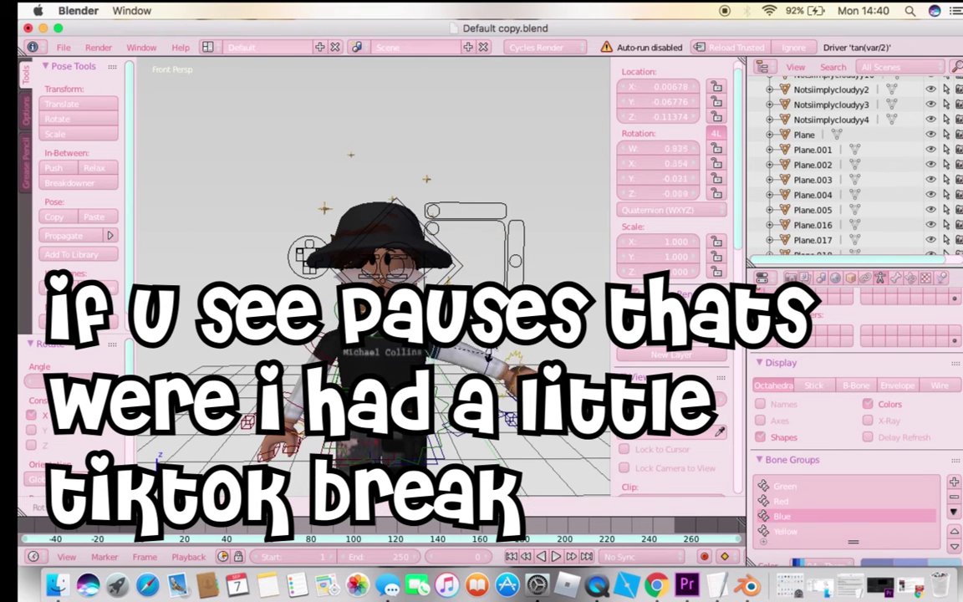
scroll(252, 220, up, 3)
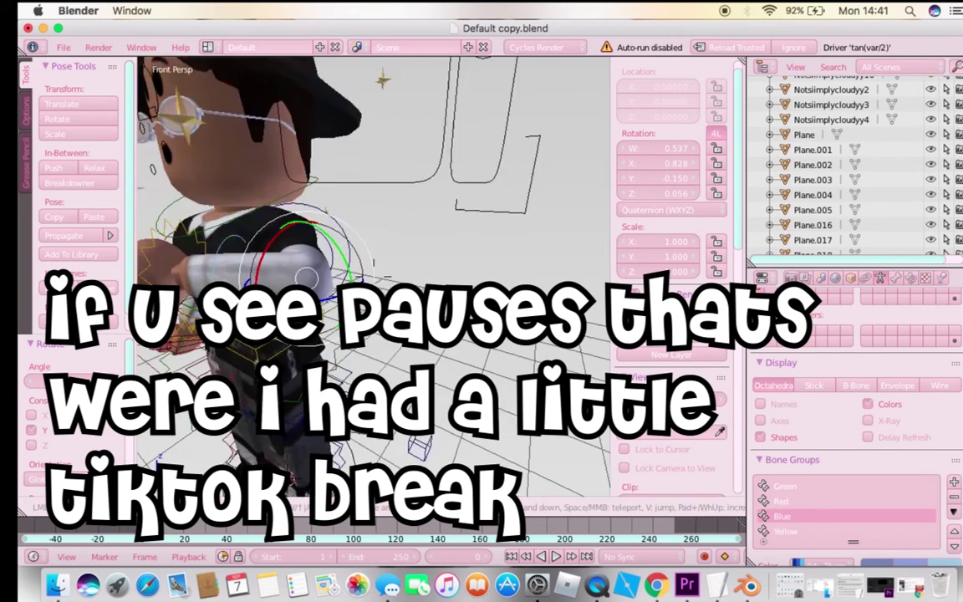
scroll(252, 220, down, 3)
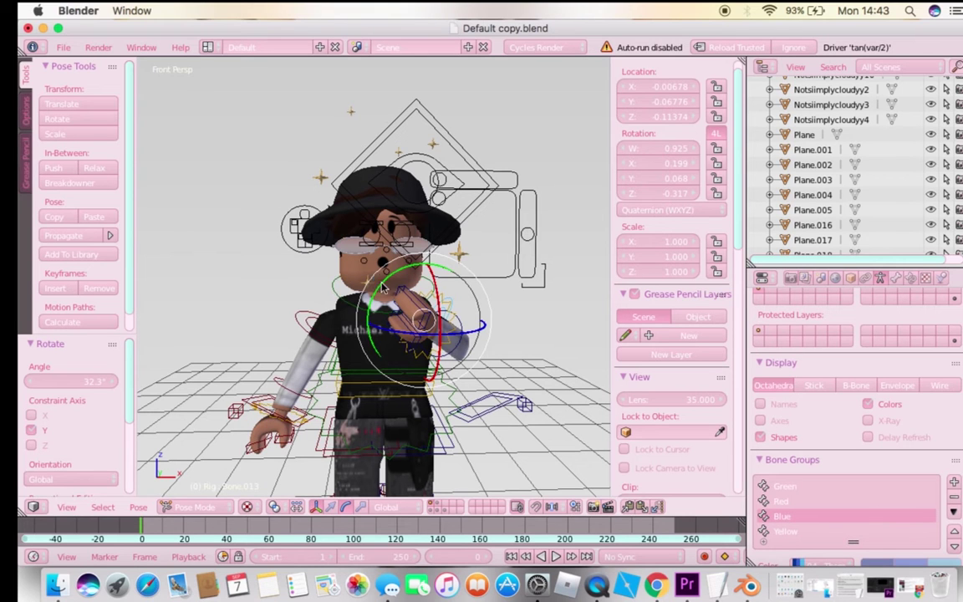
Rotate the other arm bones to bend the hand up near the chest, then inspect the pose.
right_click(328, 255)
key(g)
key(x)
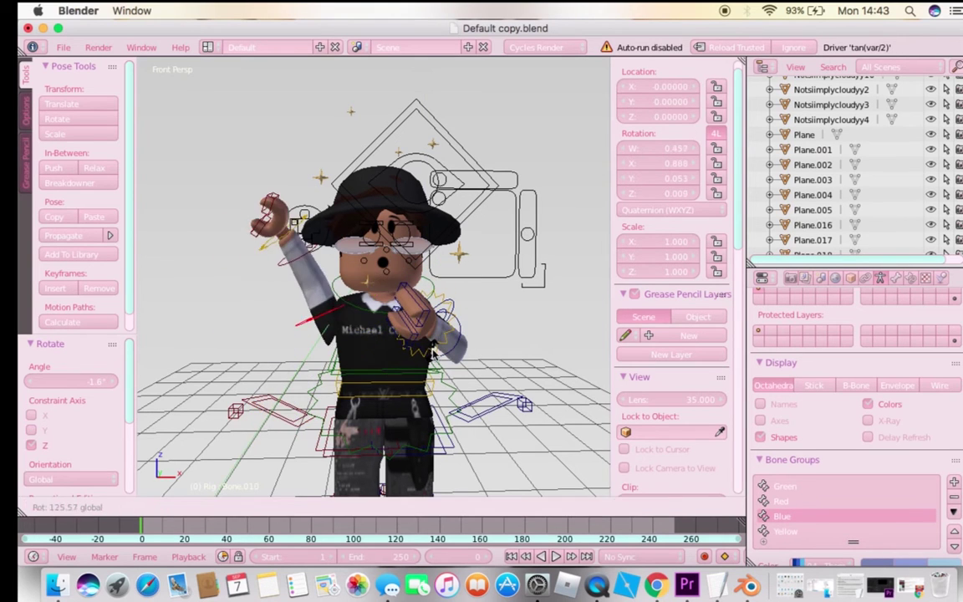
click(351, 244)
right_click(353, 244)
key(r)
key(z)
click(356, 244)
key(shift+f)
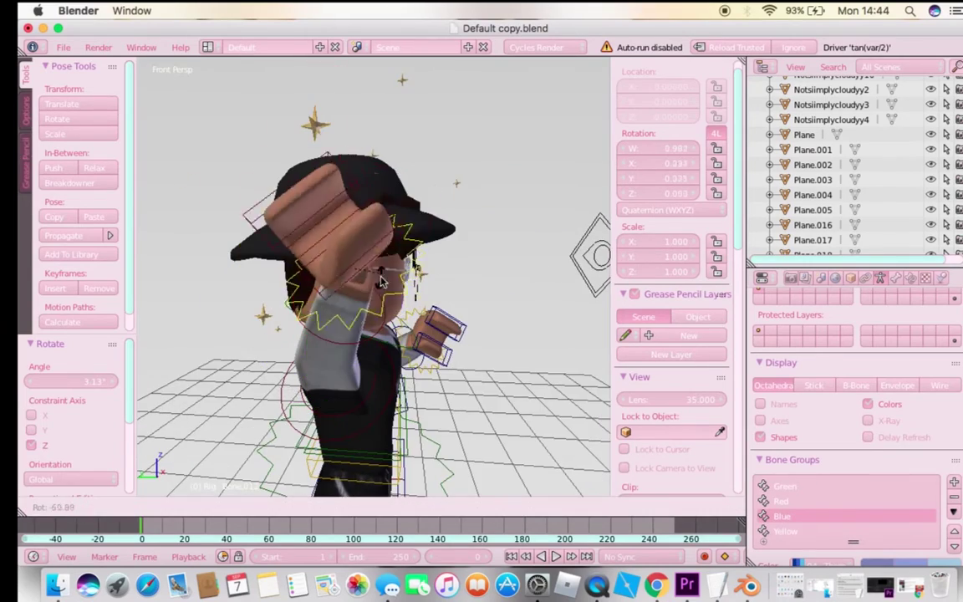
key(Escape)
click(805, 279)
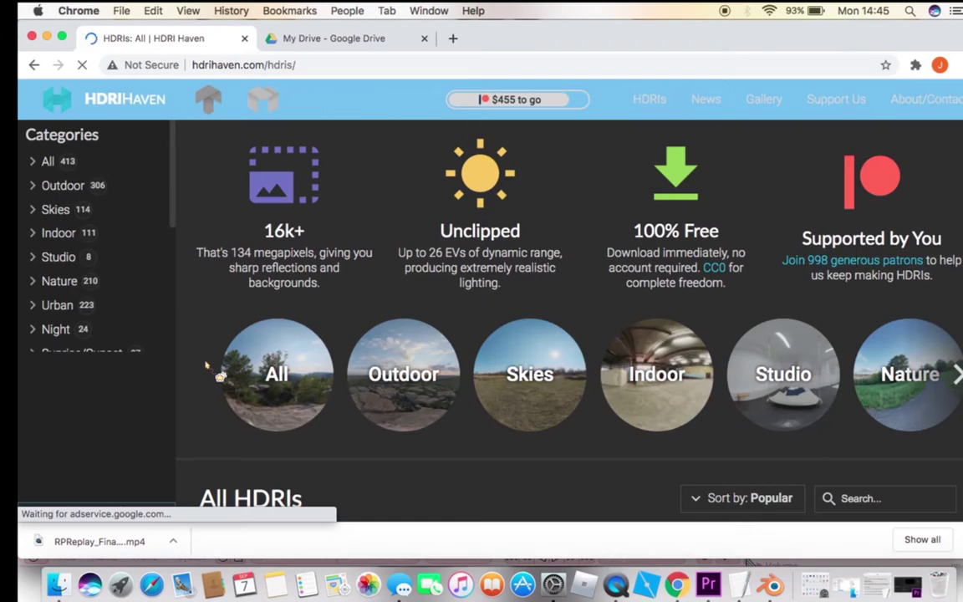
Open the Kloppenheim 06 HDRI from HDRI Haven's Nature category and check its download options.
click(896, 368)
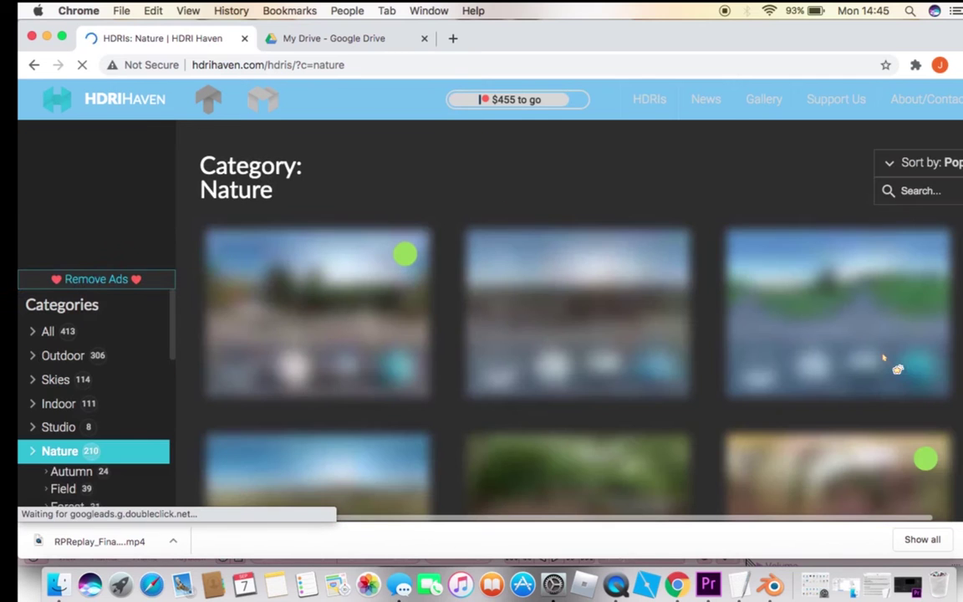
click(544, 338)
scroll(516, 305, down, 10)
scroll(347, 266, up, 3)
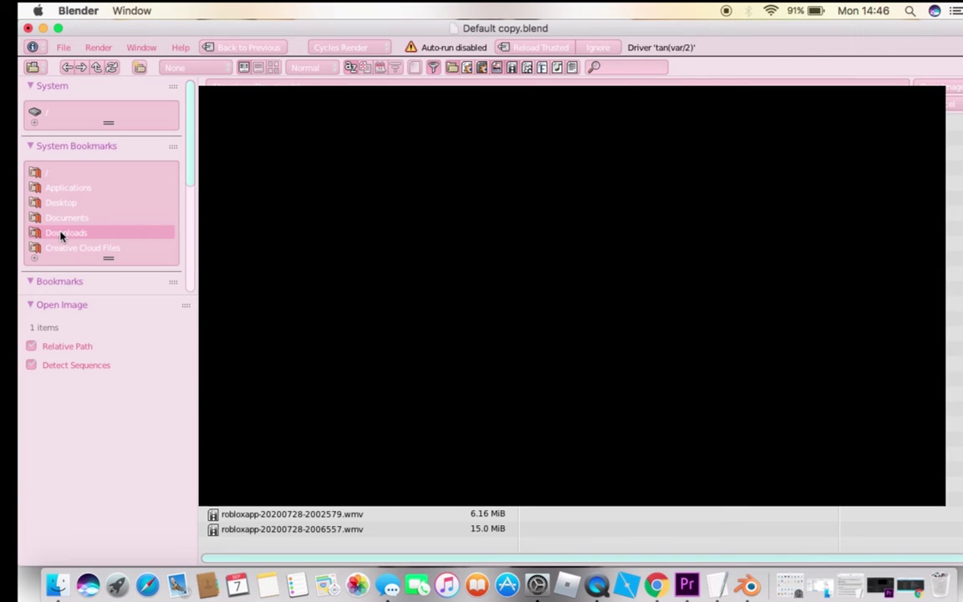
Load the Kloppenheim HDR from Downloads as the world environment and switch to material shading.
click(61, 234)
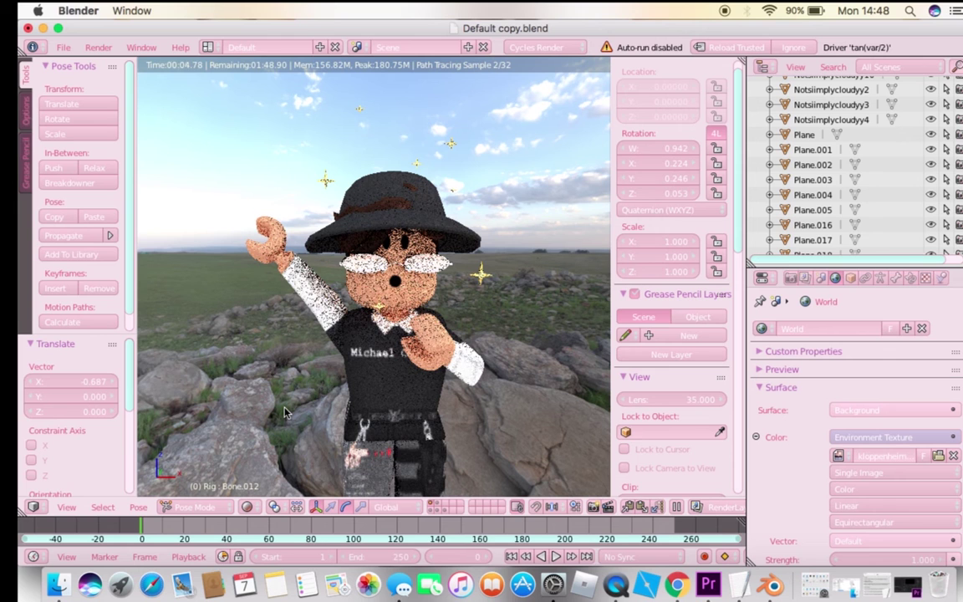
key(ctrl+alt+z)
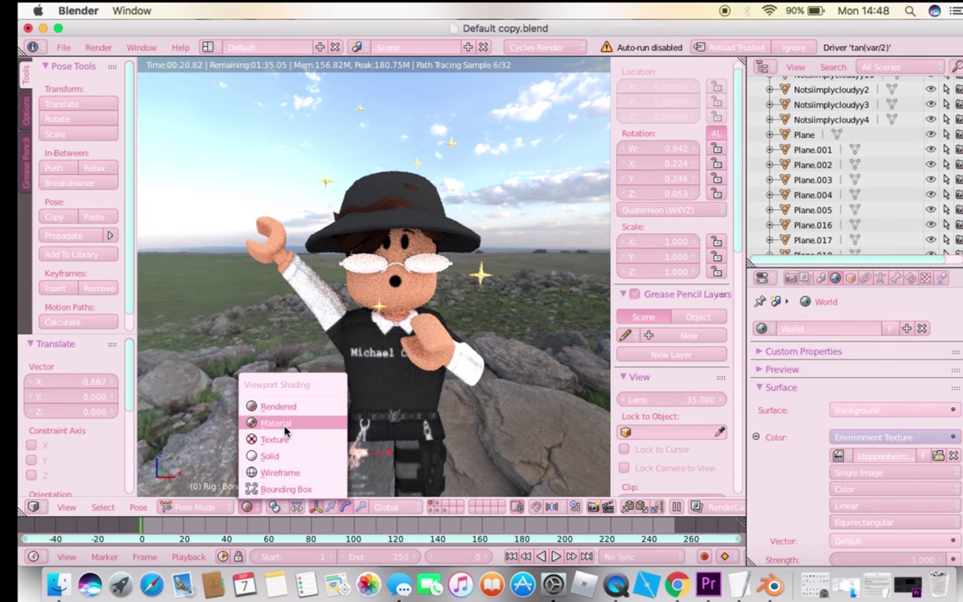
click(283, 421)
Align the new camera to the current view, preview it rendered, and render a still image.
key(ctrl+alt+KP_0)
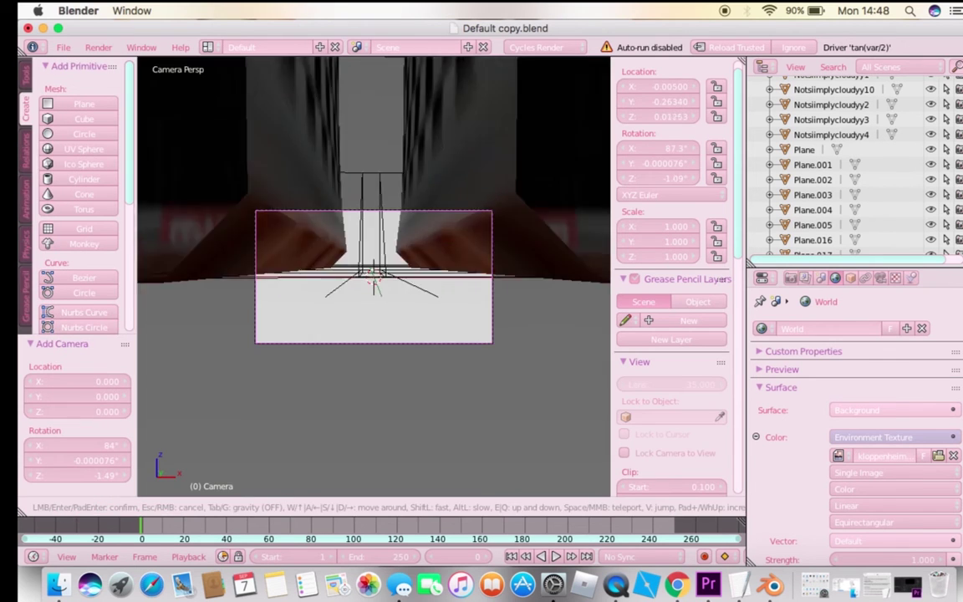
key(shift+z)
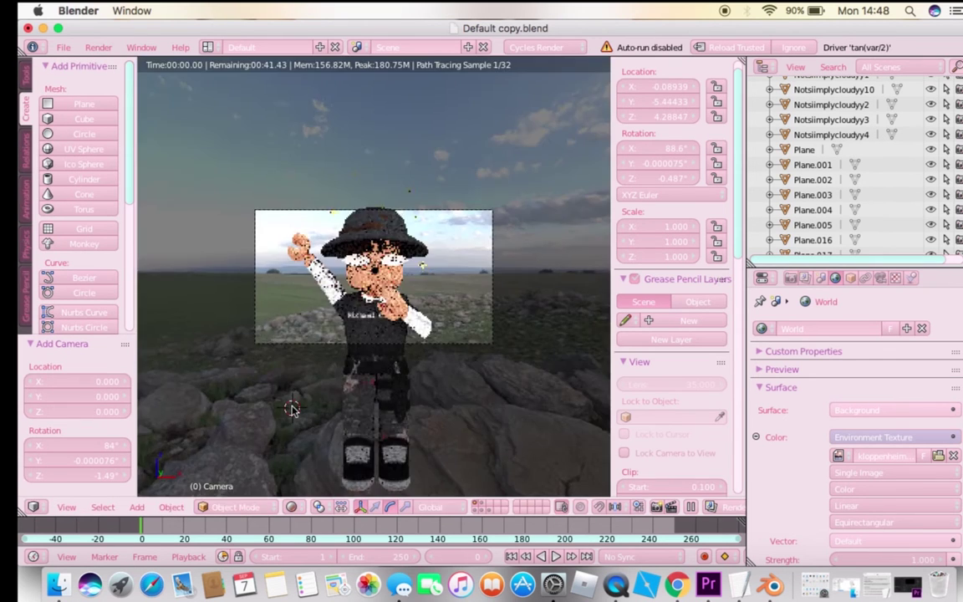
click(98, 47)
click(112, 67)
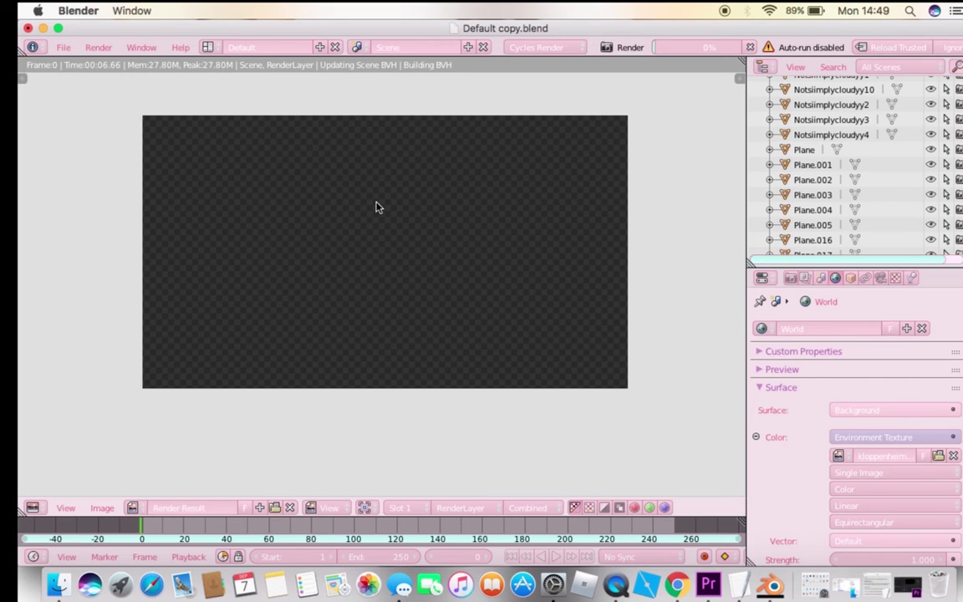